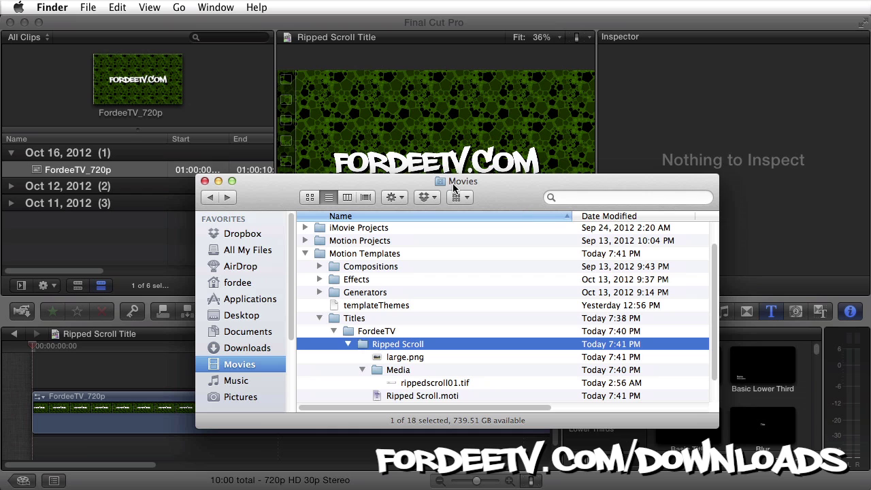
# Confirm Ripped Scroll is in Movies > Motion Templates > Titles > FordeeTV, then minimize the Finder window
pyautogui.click(372, 256)
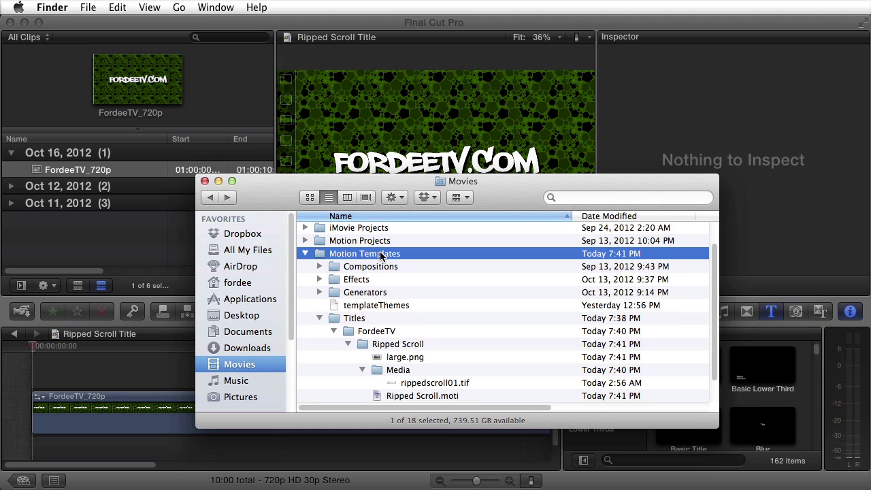
pyautogui.click(344, 320)
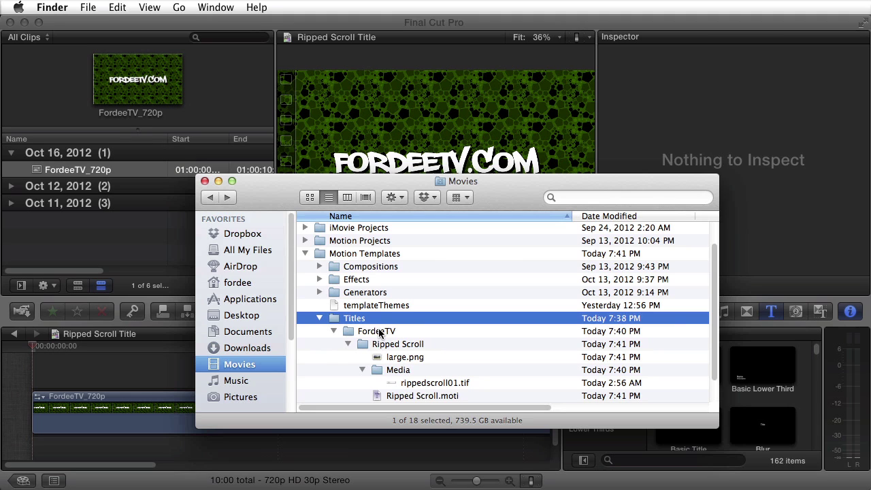
pyautogui.click(218, 181)
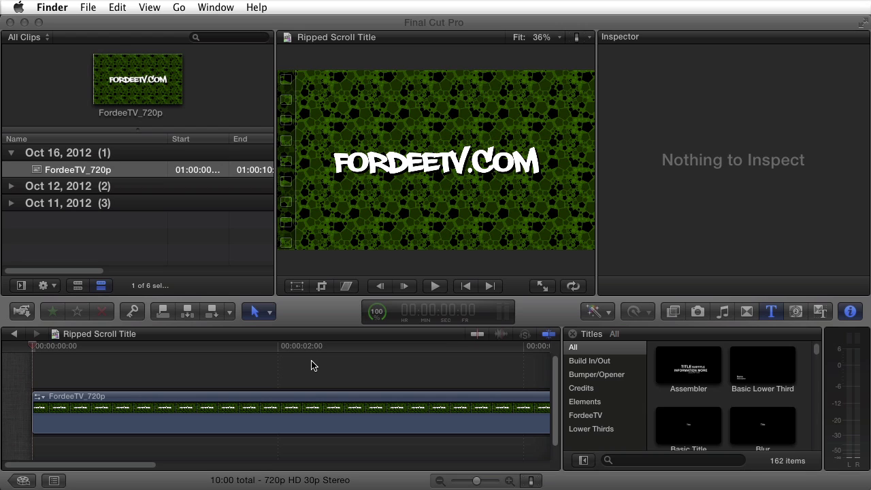
# Add Ripped Scroll from the FordeeTV titles category above the FordeeTV_720p clip
pyautogui.click(771, 314)
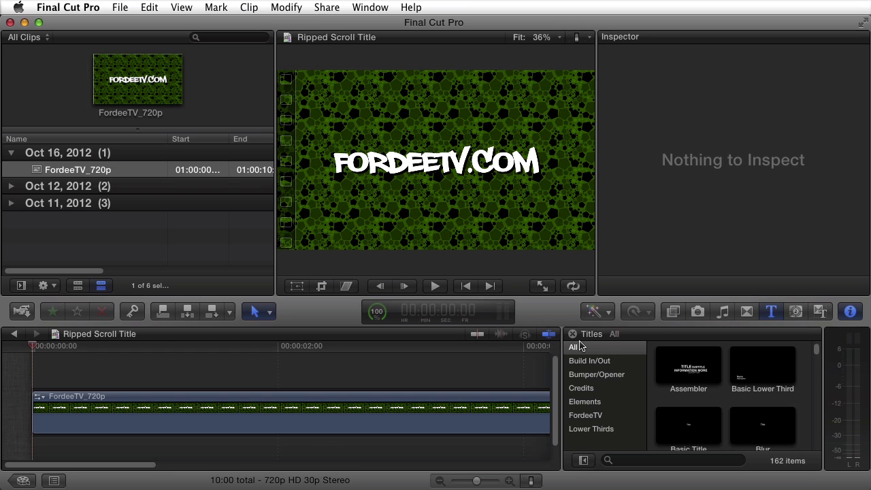
pyautogui.click(579, 419)
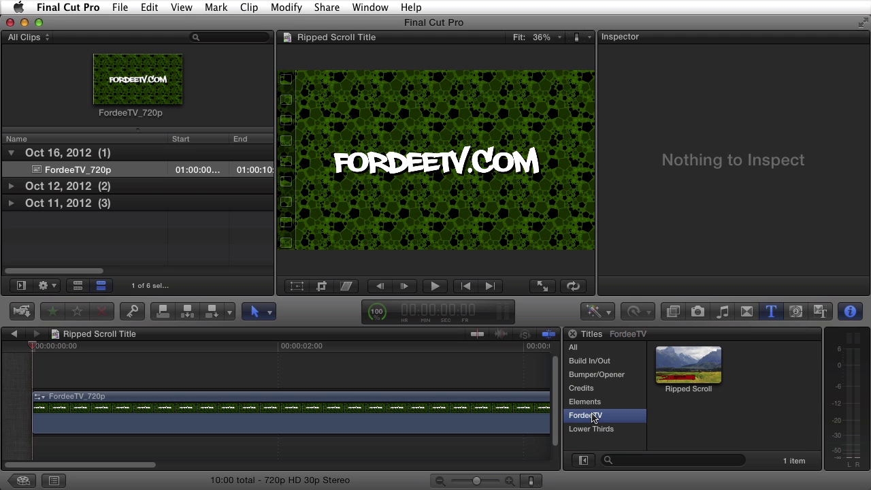
pyautogui.doubleClick(687, 360)
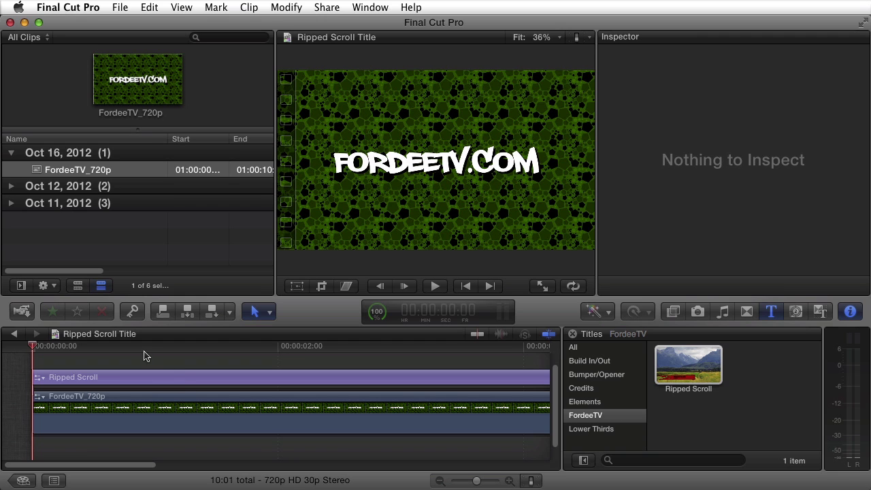
# Play and stop the title animation, then select the Ripped Scroll clip to show its parameters
pyautogui.press('space')
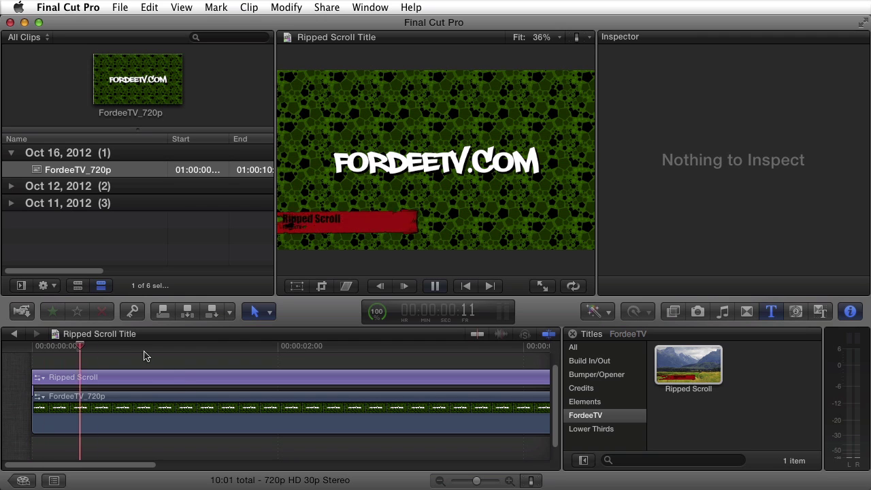
pyautogui.press('space')
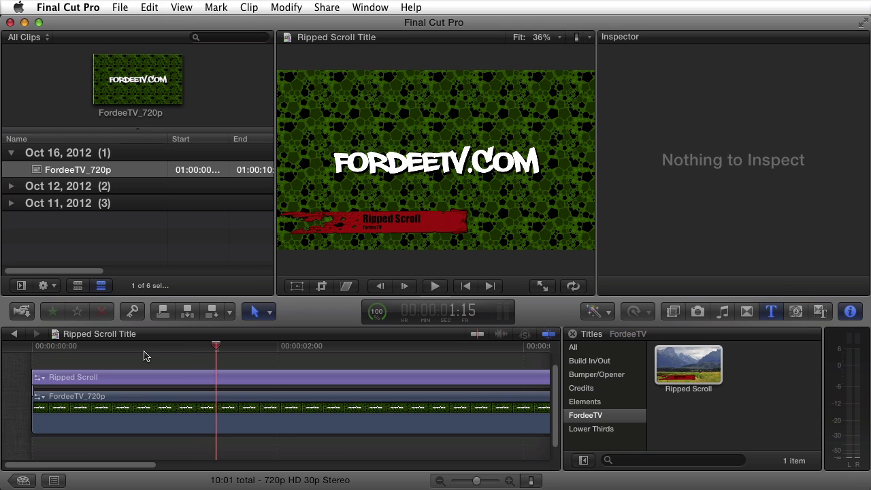
pyautogui.click(211, 381)
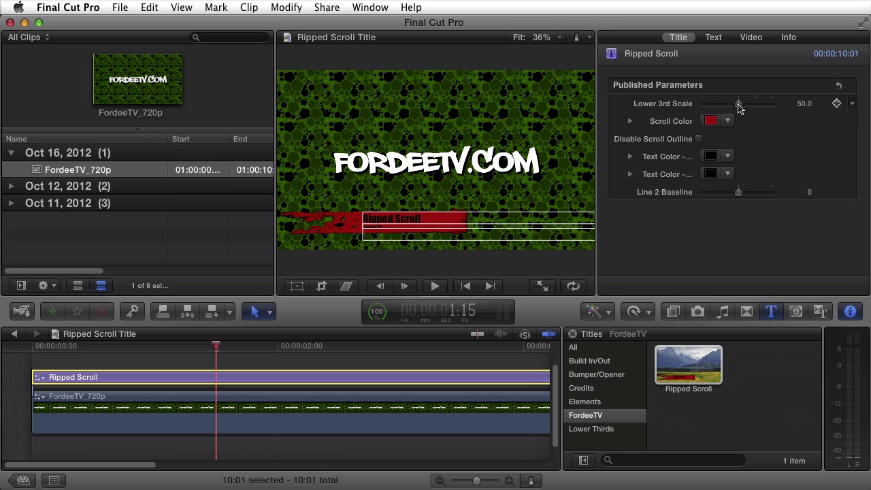
# Set the title's Lower 3rd Scale to 50
pyautogui.moveTo(738, 106); pyautogui.dragTo(772, 106)
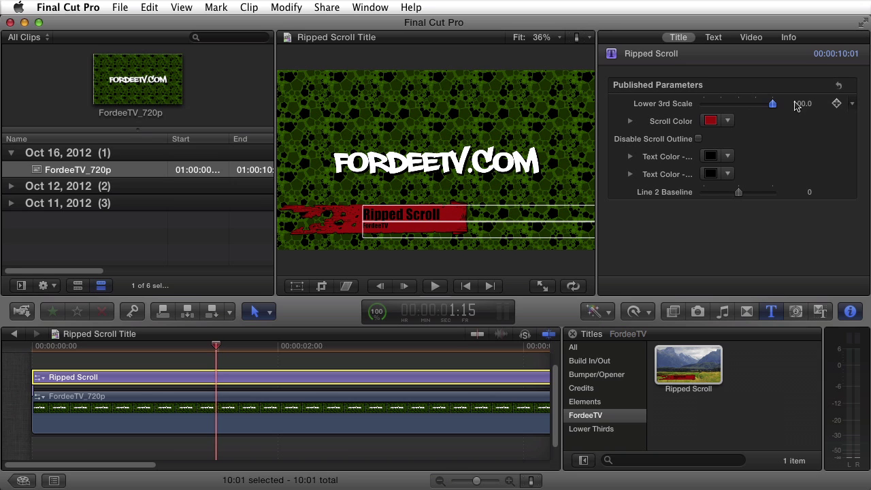
pyautogui.moveTo(772, 103); pyautogui.dragTo(739, 118)
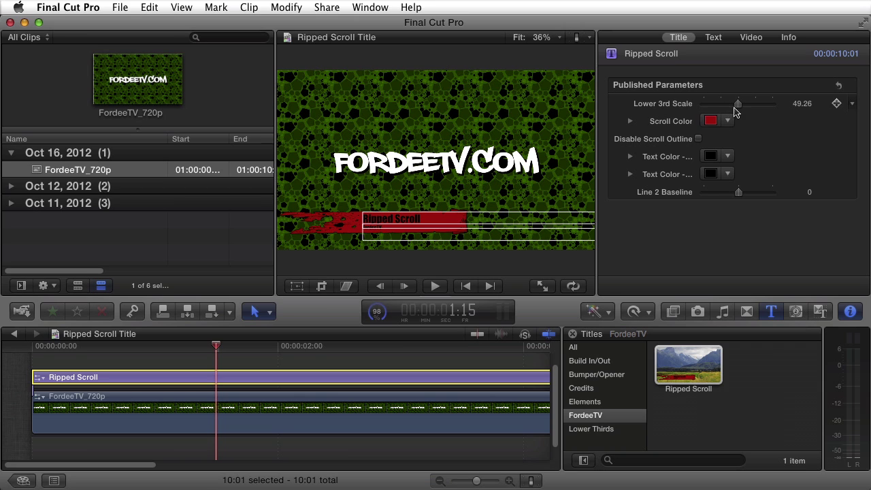
pyautogui.moveTo(738, 103)
pyautogui.mouseDown()
pyautogui.moveTo(821, 106)
pyautogui.moveTo(705, 108)
pyautogui.moveTo(795, 107)
pyautogui.moveTo(746, 114)
pyautogui.mouseUp()
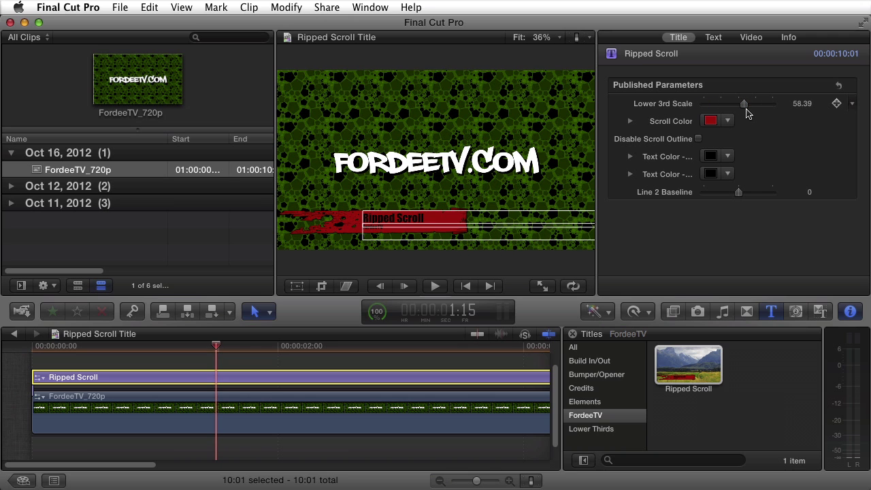
pyautogui.click(802, 105)
pyautogui.write('50')
pyautogui.press('Return')
# Change the Scroll Color to yellow with the color picker's eyedropper
pyautogui.click(727, 120)
pyautogui.click(769, 175)
pyautogui.moveTo(774, 171); pyautogui.dragTo(759, 157)
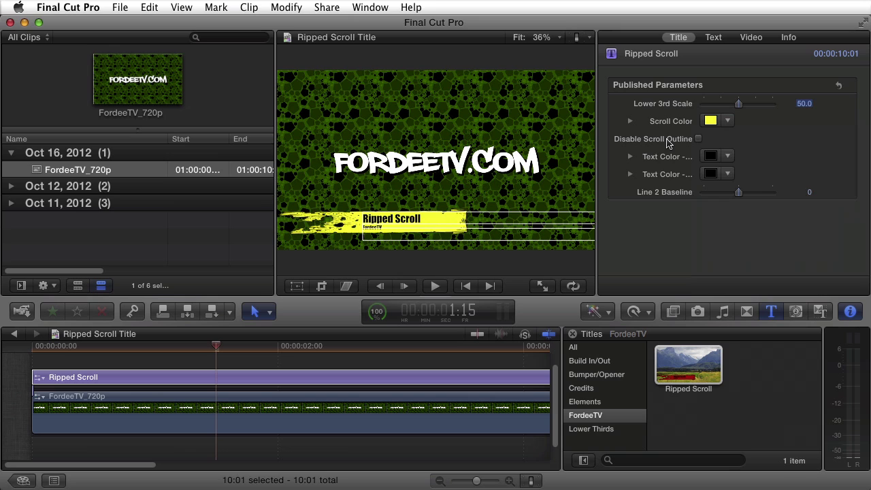
# Enable Disable Scroll Outline, comparing the banner at 100% viewer zoom before leaving it on
pyautogui.click(698, 140)
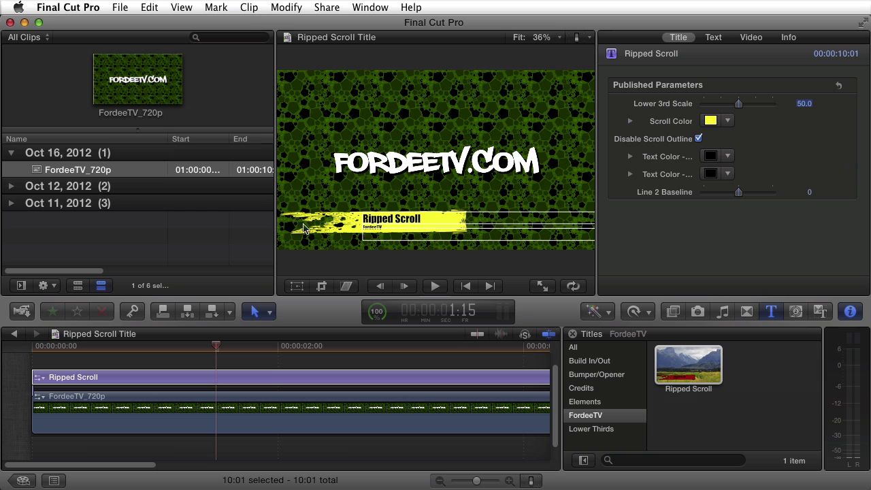
pyautogui.click(538, 37)
pyautogui.click(531, 108)
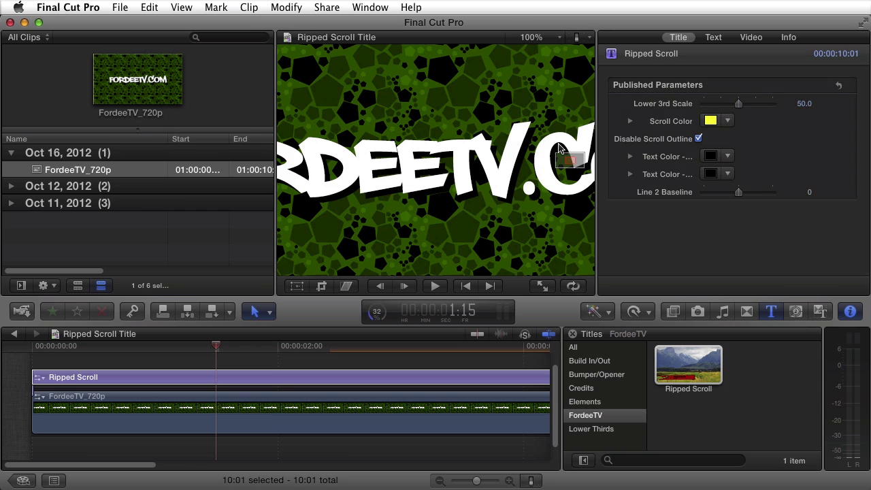
pyautogui.moveTo(568, 159); pyautogui.dragTo(537, 188)
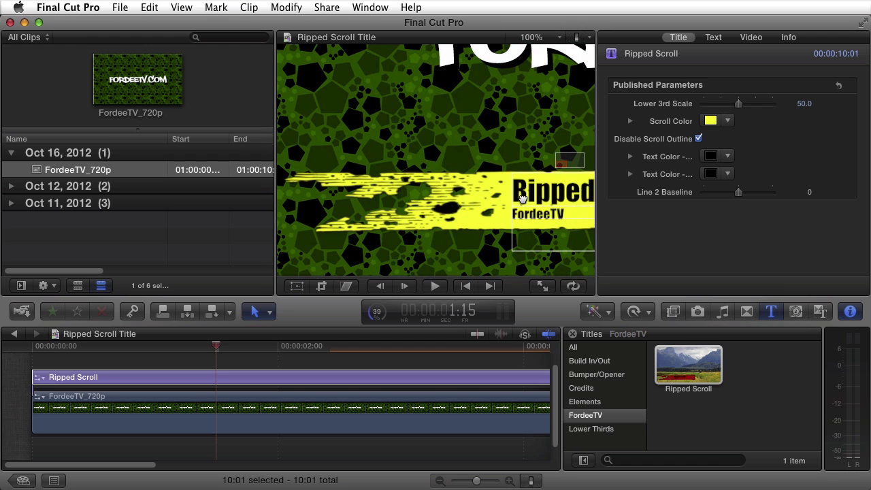
pyautogui.click(697, 140)
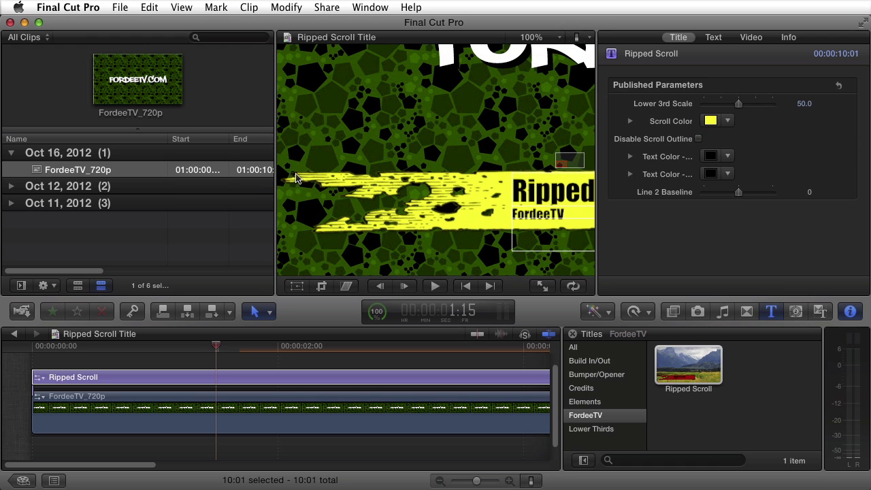
pyautogui.click(697, 139)
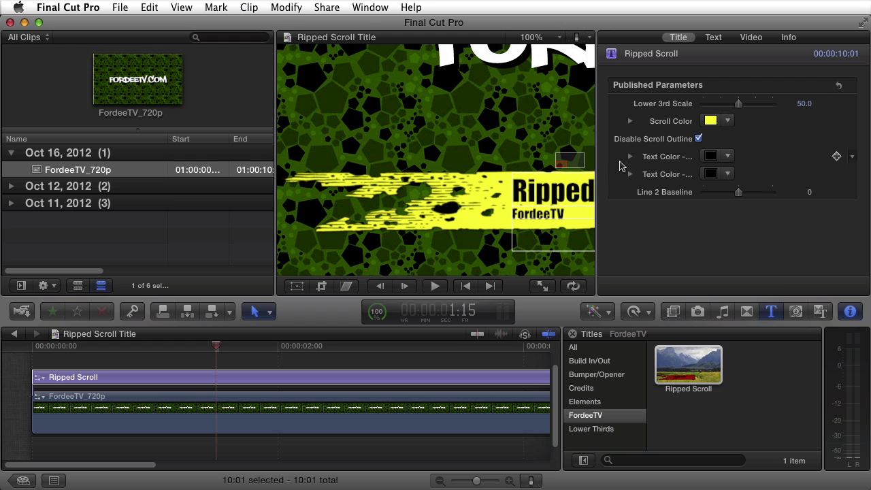
# Set the first text line's color to dark blue and the FordeeTV line's to purple
pyautogui.click(729, 159)
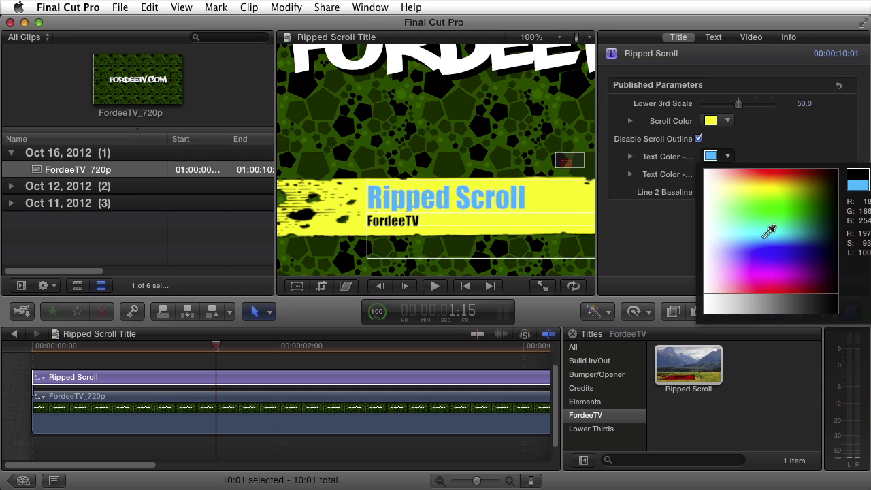
pyautogui.click(769, 228)
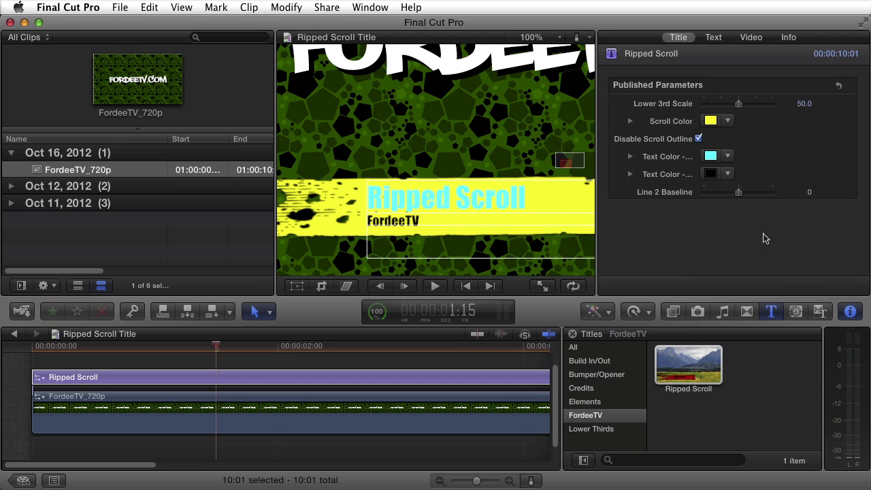
pyautogui.click(728, 156)
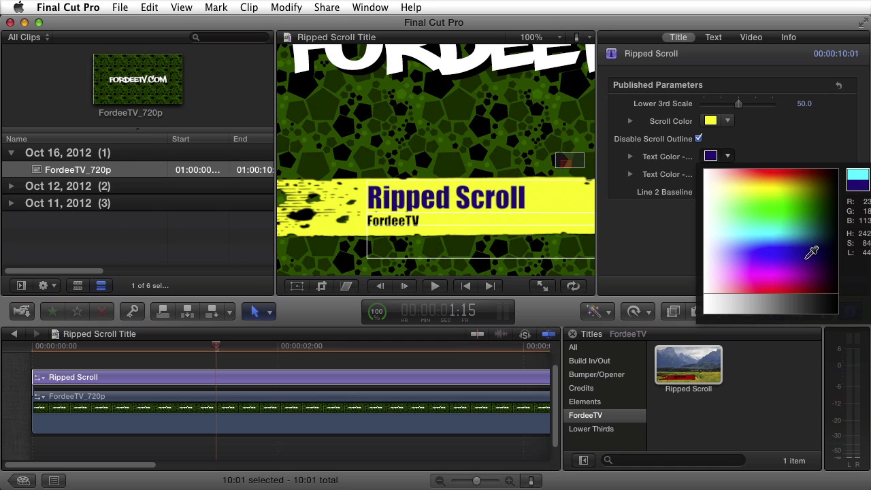
pyautogui.click(807, 259)
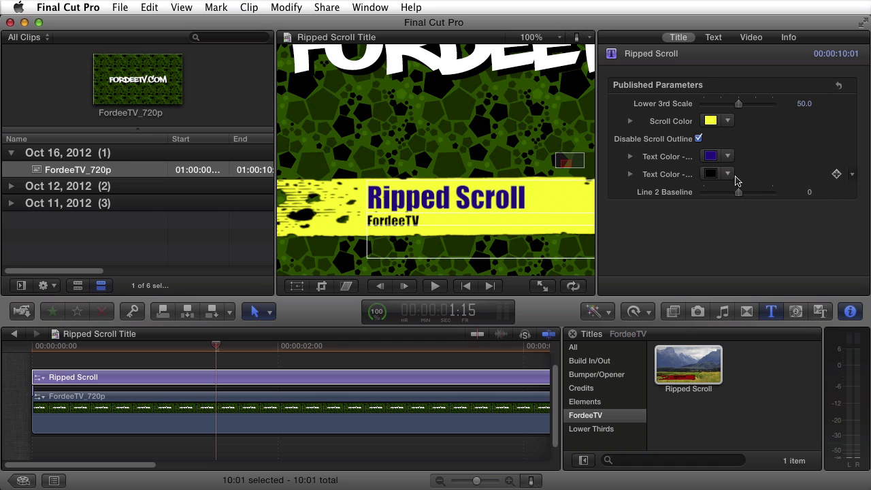
pyautogui.click(727, 174)
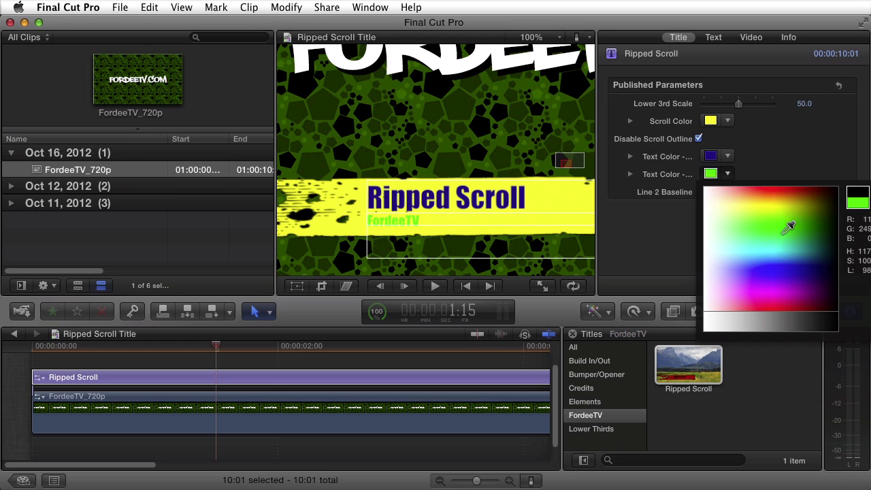
pyautogui.click(759, 268)
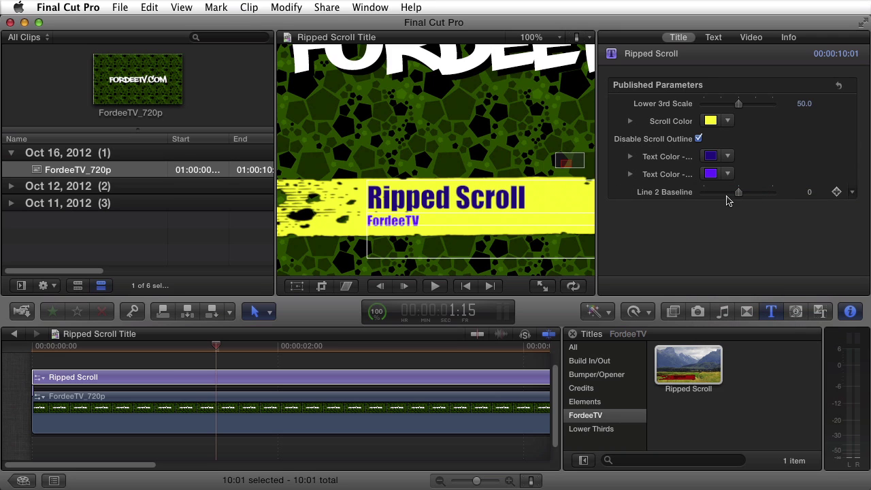
pyautogui.moveTo(738, 194)
pyautogui.mouseDown()
pyautogui.moveTo(783, 197)
pyautogui.moveTo(704, 198)
pyautogui.moveTo(750, 200)
pyautogui.moveTo(740, 197)
pyautogui.mouseUp()
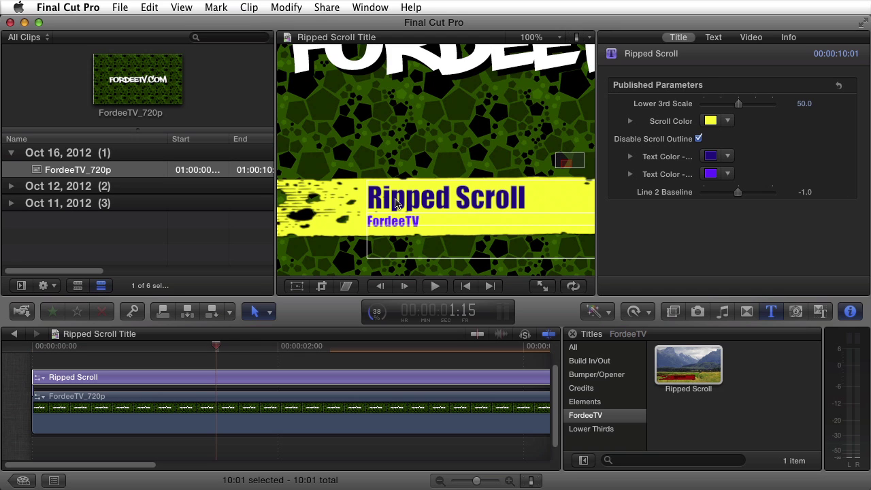
pyautogui.moveTo(738, 192); pyautogui.dragTo(740, 193)
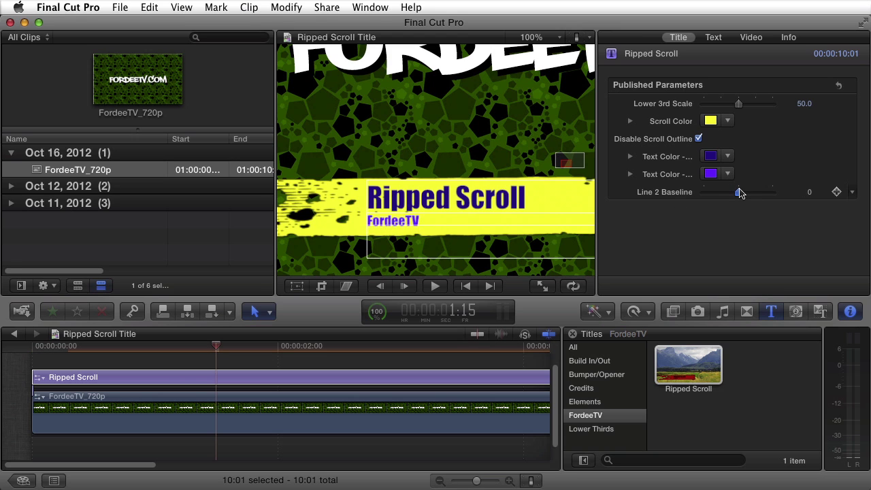
# Retype the first title line as 'My Awesome Title'
pyautogui.doubleClick(402, 201)
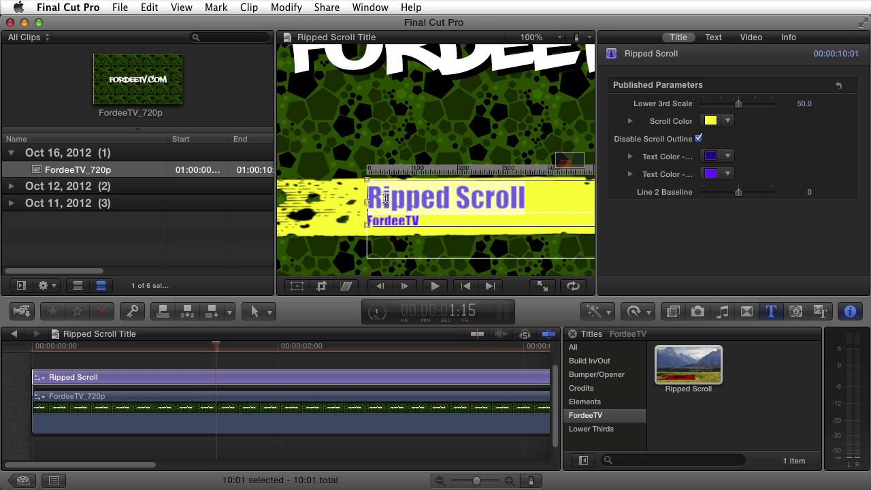
pyautogui.write('My Awesome Title')
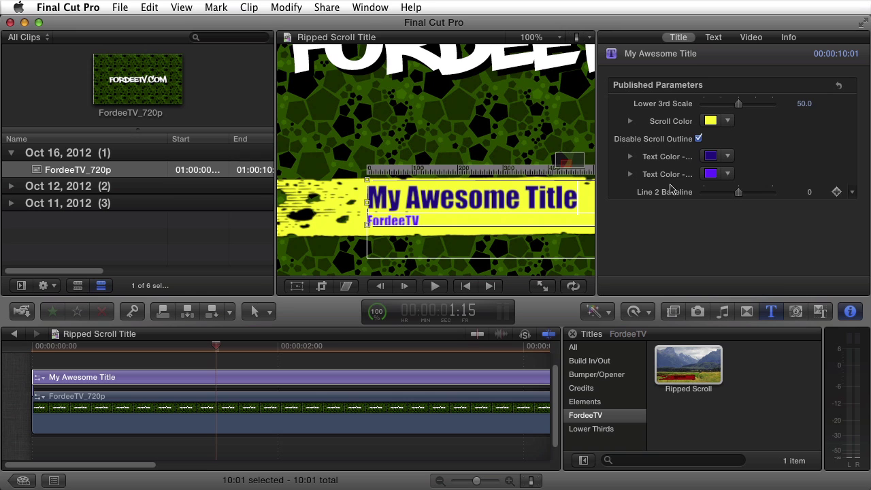
pyautogui.click(211, 365)
pyautogui.click(211, 377)
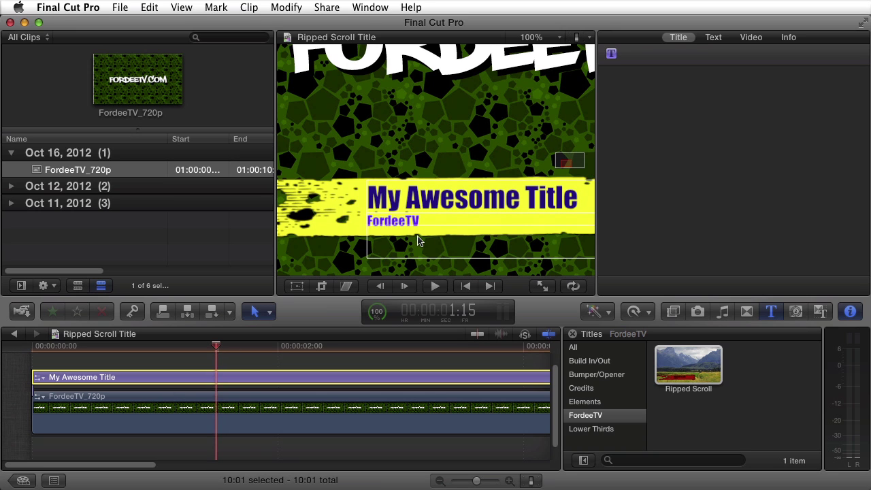
# Replace the FordeeTV line with 'By Fordee'
pyautogui.doubleClick(384, 224)
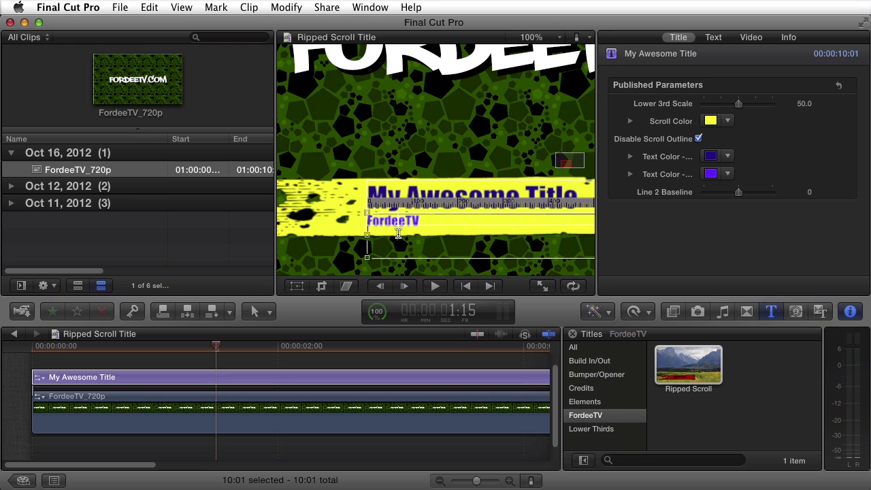
pyautogui.moveTo(368, 222); pyautogui.dragTo(423, 220)
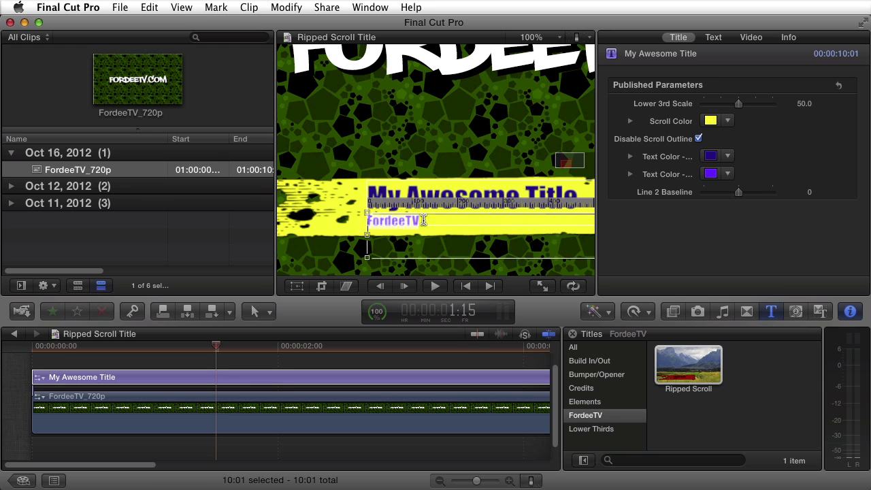
pyautogui.doubleClick(373, 224)
pyautogui.click(368, 221)
pyautogui.write('By Forde')
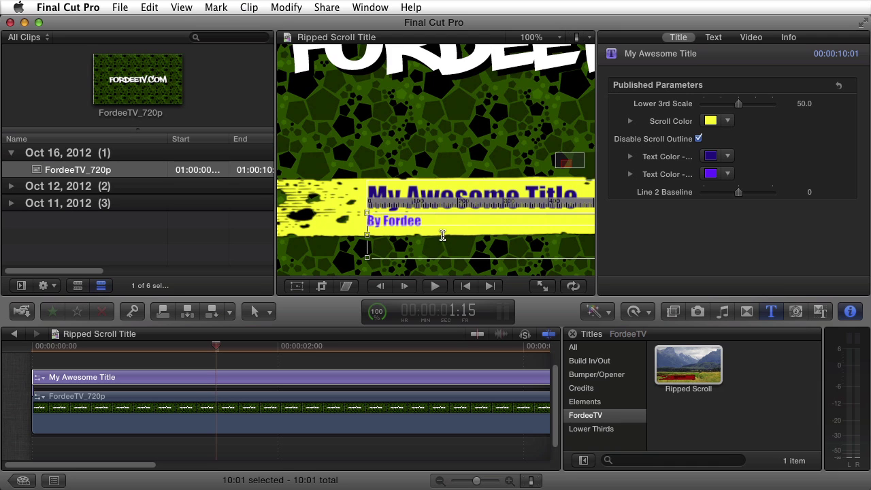
pyautogui.click(208, 348)
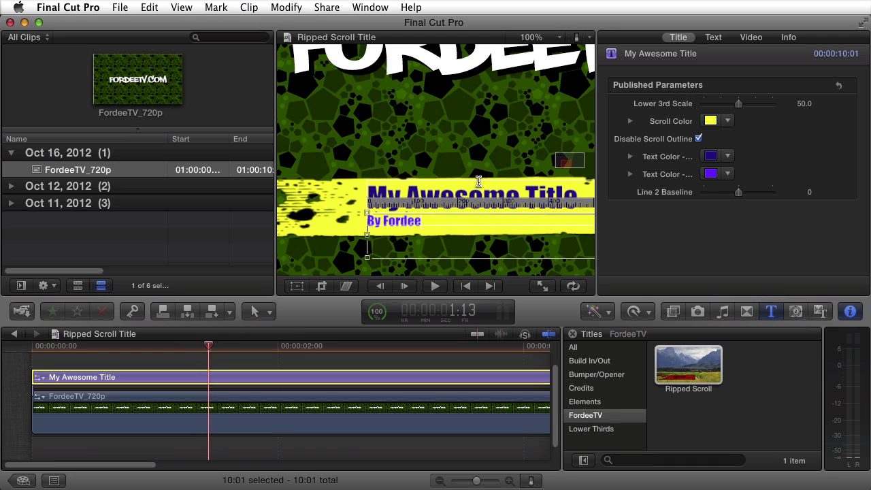
# Set the viewer zoom back to Fit and deselect the title clip
pyautogui.click(548, 38)
pyautogui.click(528, 59)
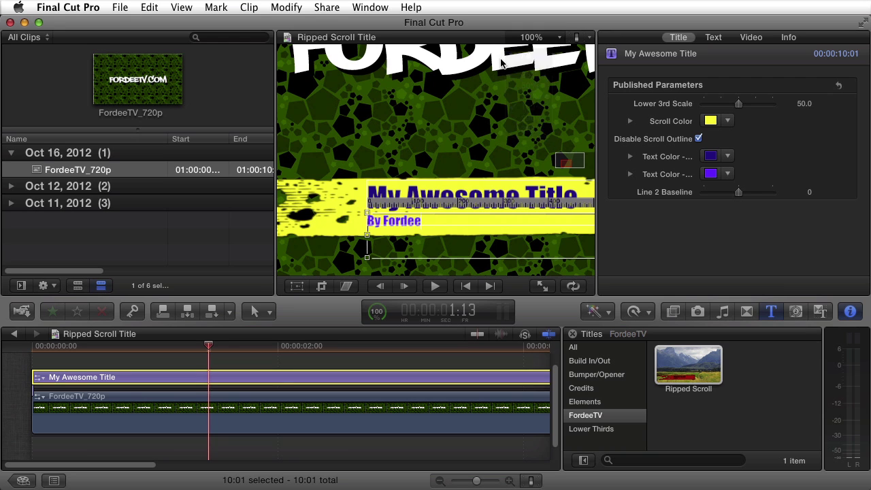
pyautogui.click(196, 358)
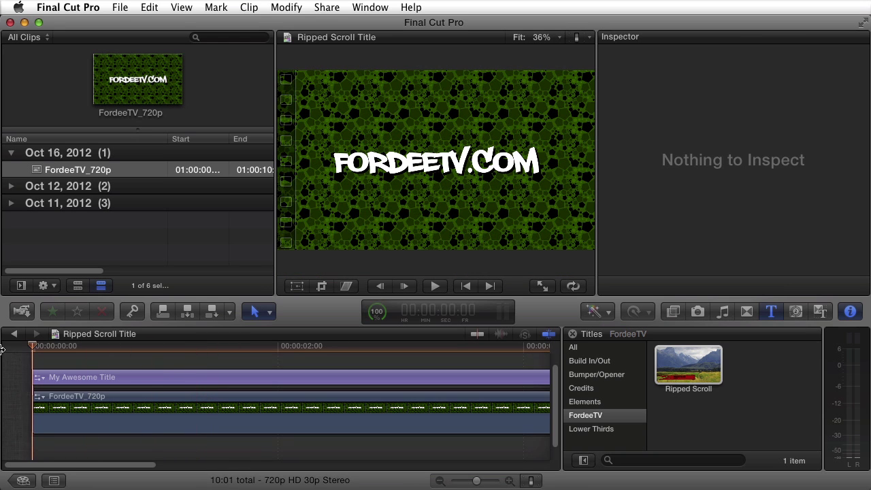
# Play the project from the beginning to preview the yellow lower third
pyautogui.press('space')
pyautogui.press('space')
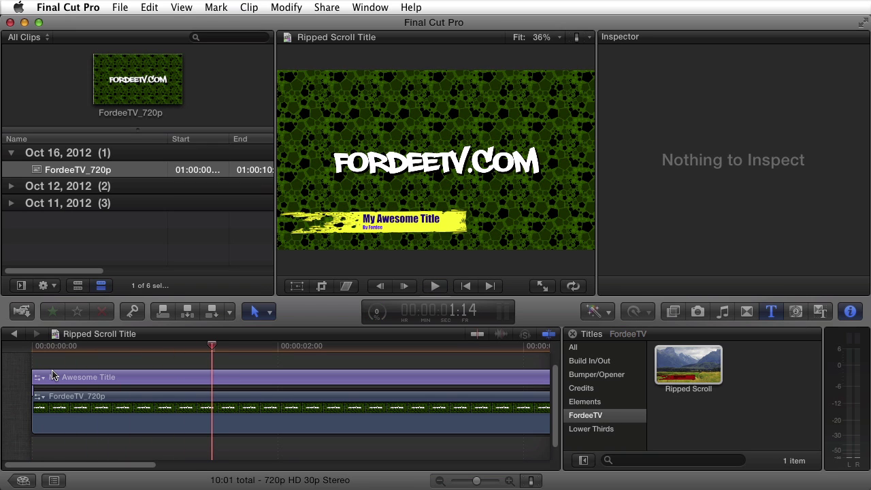